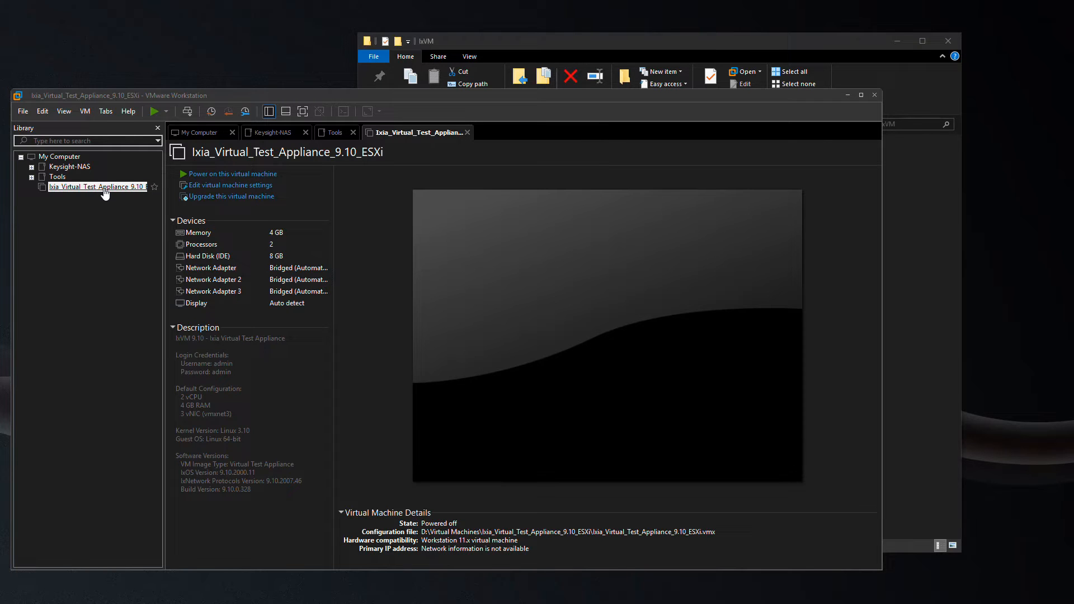
Open the Virtual Machine Settings of Ixia_Virtual_Test_Appliance_9.10_ESXi from the Library.
{"action": "left_click", "coordinate": [213, 186]}
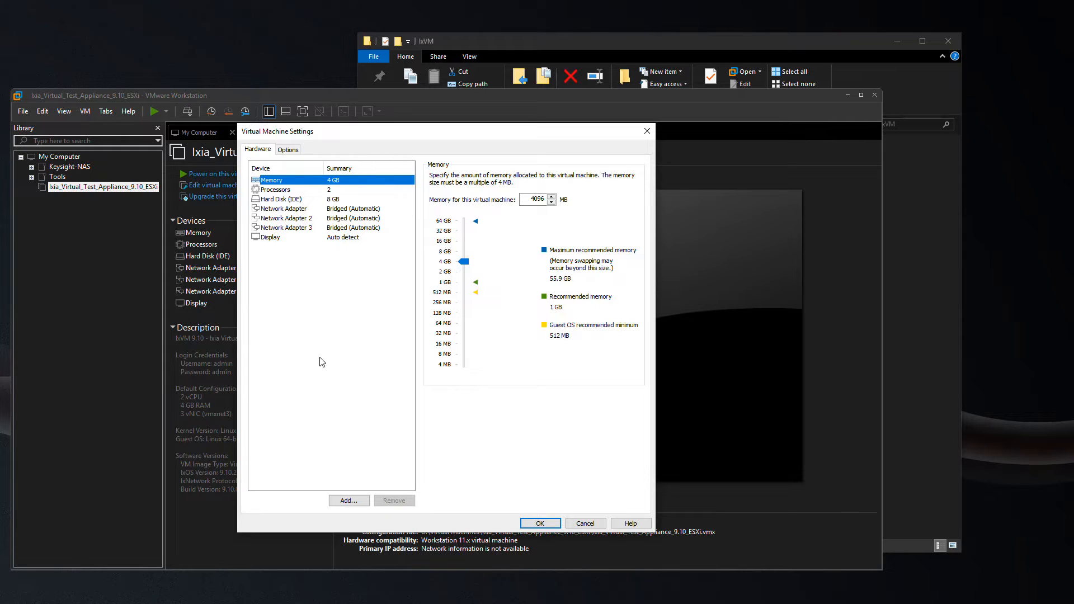
Switch the first network adapter to Custom: Specific virtual network and choose VMnet1 (Host-only).
{"action": "left_click", "coordinate": [291, 211]}
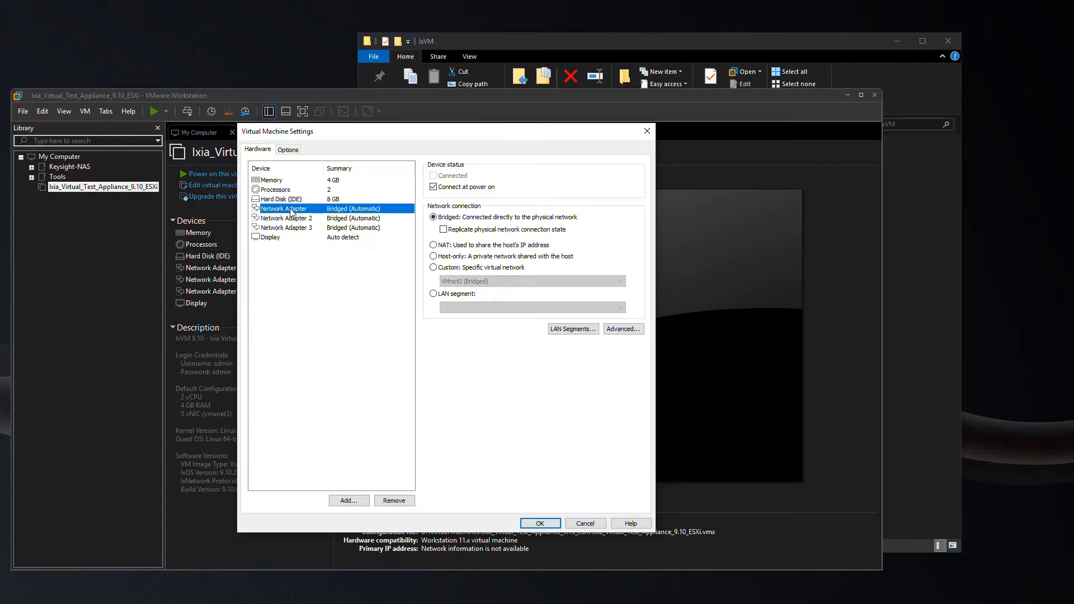
{"action": "left_click", "coordinate": [454, 267]}
{"action": "left_click", "coordinate": [462, 282]}
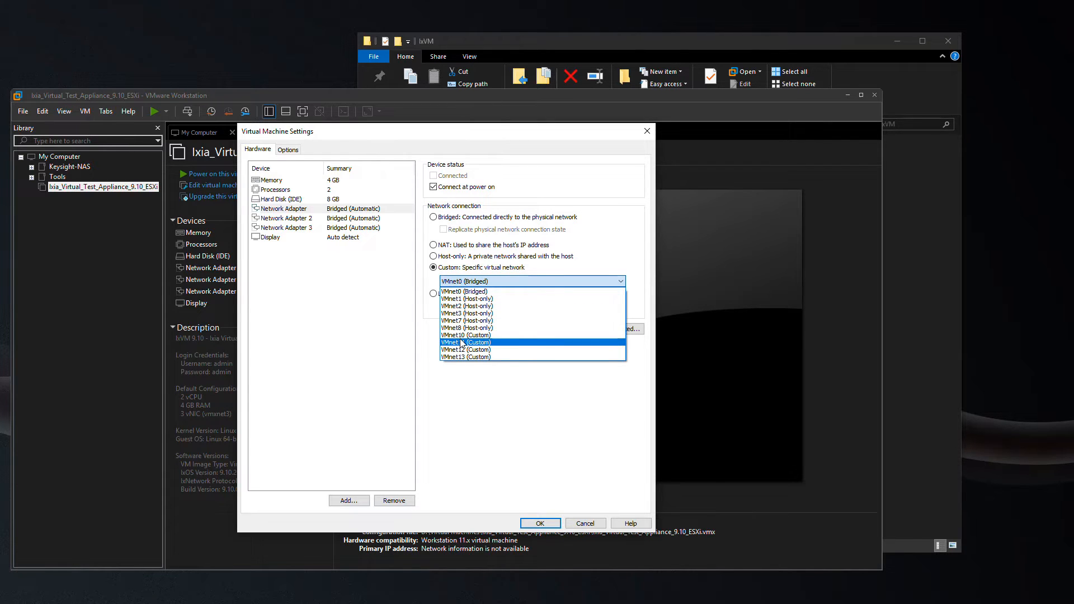
{"action": "left_click", "coordinate": [462, 299]}
{"action": "left_click", "coordinate": [357, 218]}
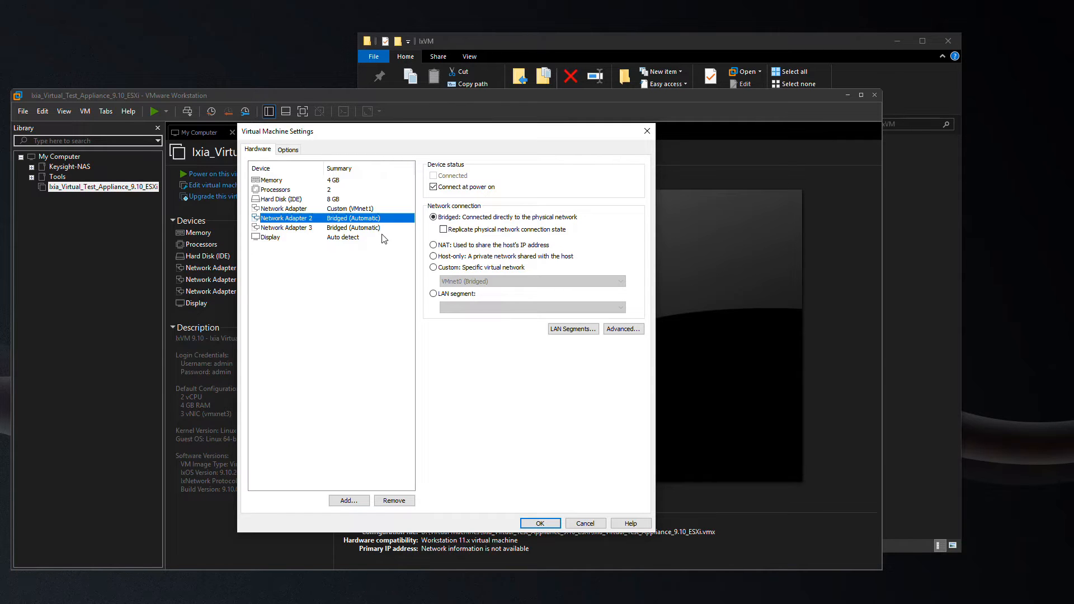
Set network adapter 2 to Custom: Specific virtual network VMnet0.
{"action": "left_click", "coordinate": [434, 267]}
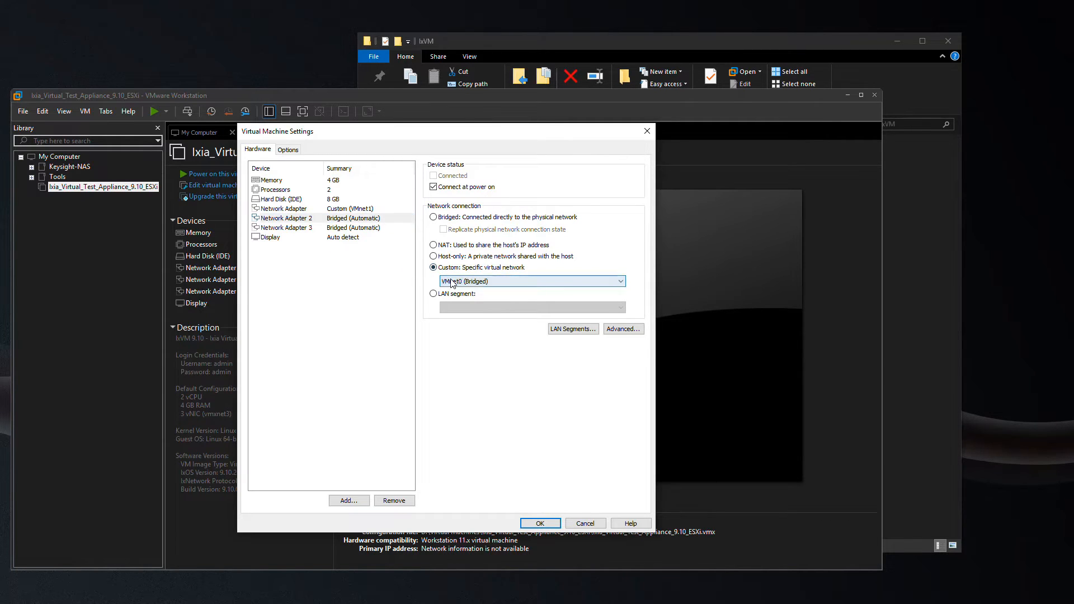
{"action": "left_click", "coordinate": [452, 282]}
{"action": "left_click", "coordinate": [460, 292]}
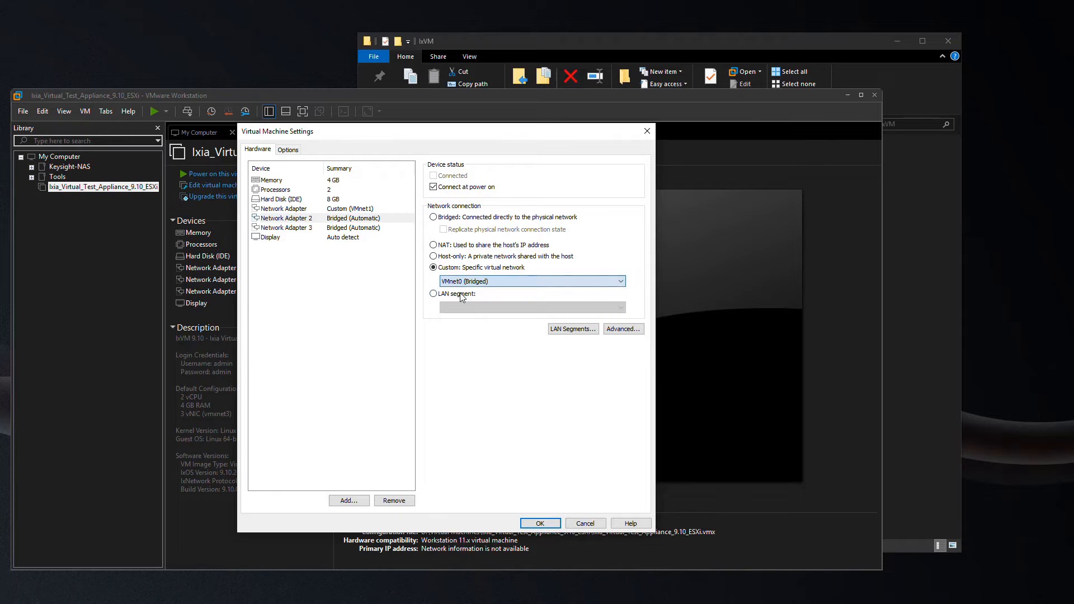
Put network adapter 3 on custom network VMnet10 and apply the settings with OK.
{"action": "left_click", "coordinate": [367, 228]}
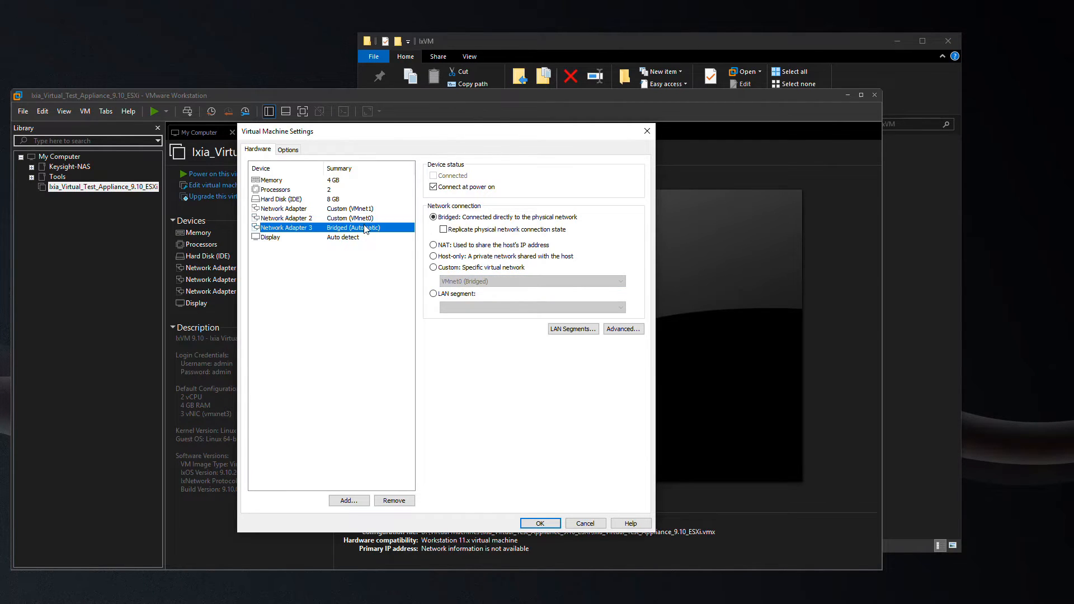
{"action": "left_click", "coordinate": [434, 268]}
{"action": "left_click", "coordinate": [476, 280]}
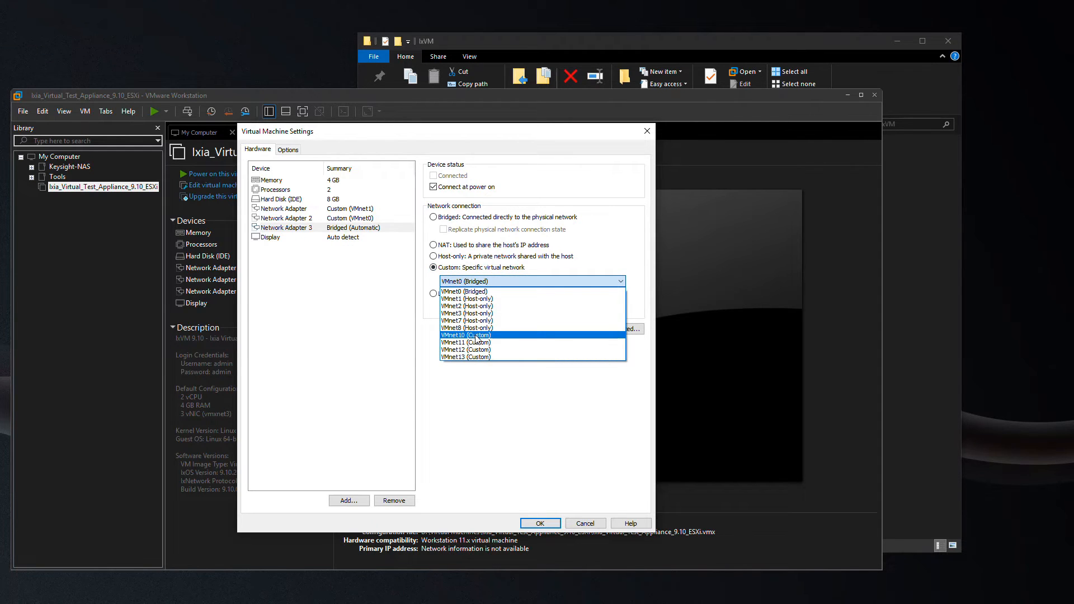
{"action": "left_click", "coordinate": [476, 336]}
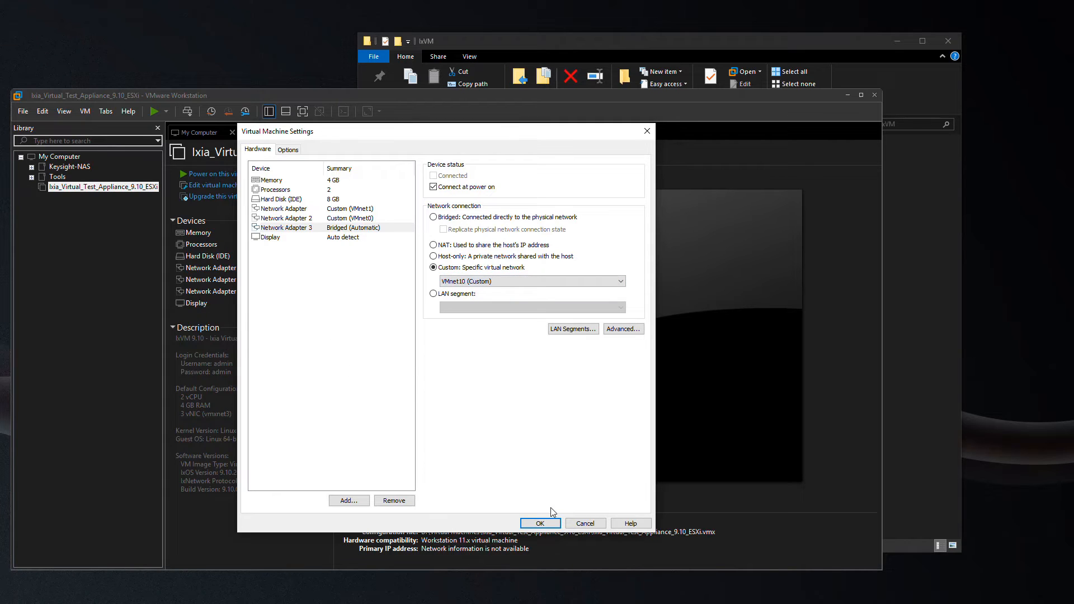
{"action": "left_click", "coordinate": [540, 524]}
Power on the appliance and log in at its console with the admin credentials.
{"action": "left_click", "coordinate": [200, 174]}
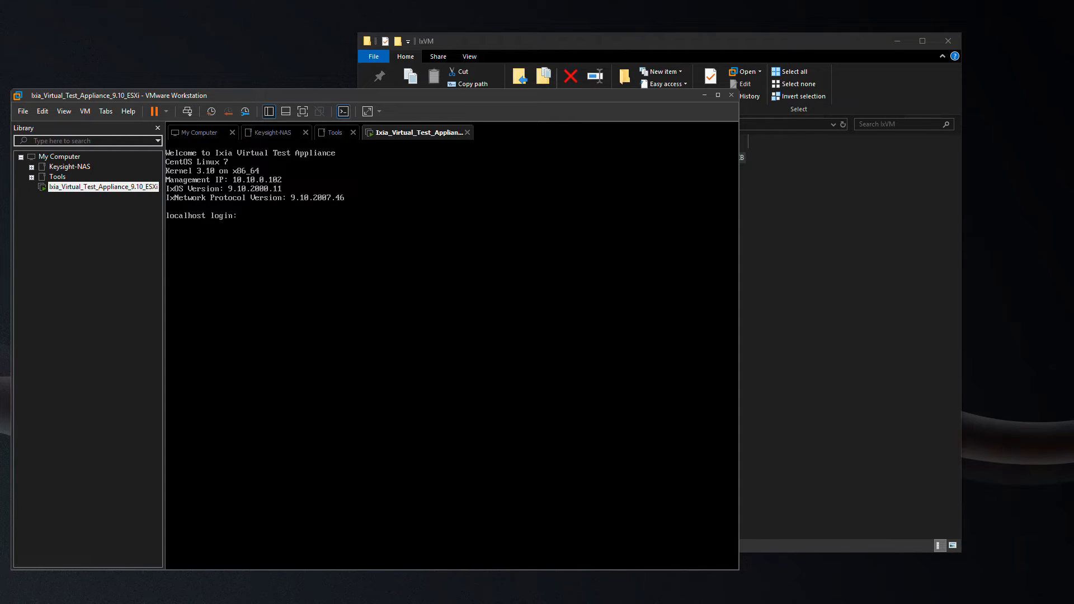
{"action": "type", "text": "admin"}
{"action": "key", "text": "Return"}
{"action": "type", "text": "admin"}
{"action": "key", "text": "Return"}
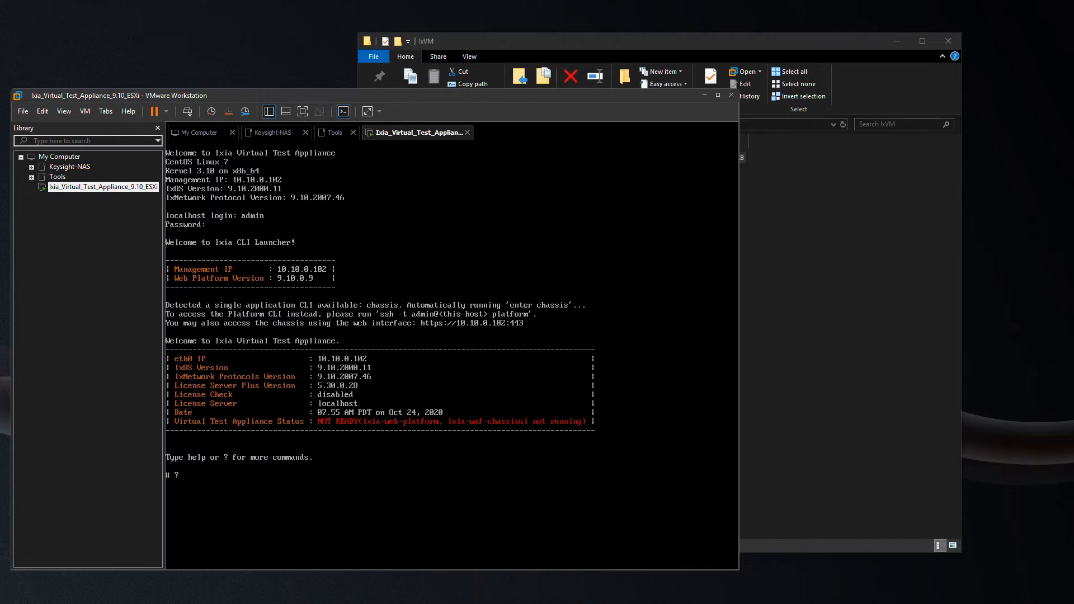
Run help and page through the list of available CLI commands.
{"action": "type", "text": "help"}
{"action": "key", "text": "Return"}
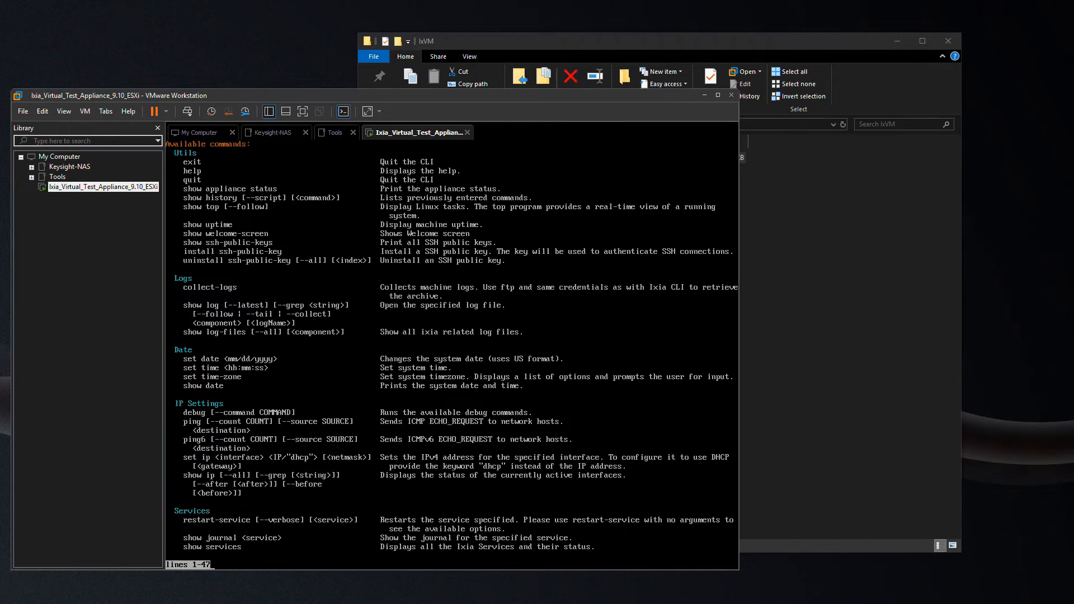
{"action": "key", "text": "space"}
{"action": "key", "text": "space"}
{"action": "key", "text": "space"}
{"action": "key", "text": "space"}
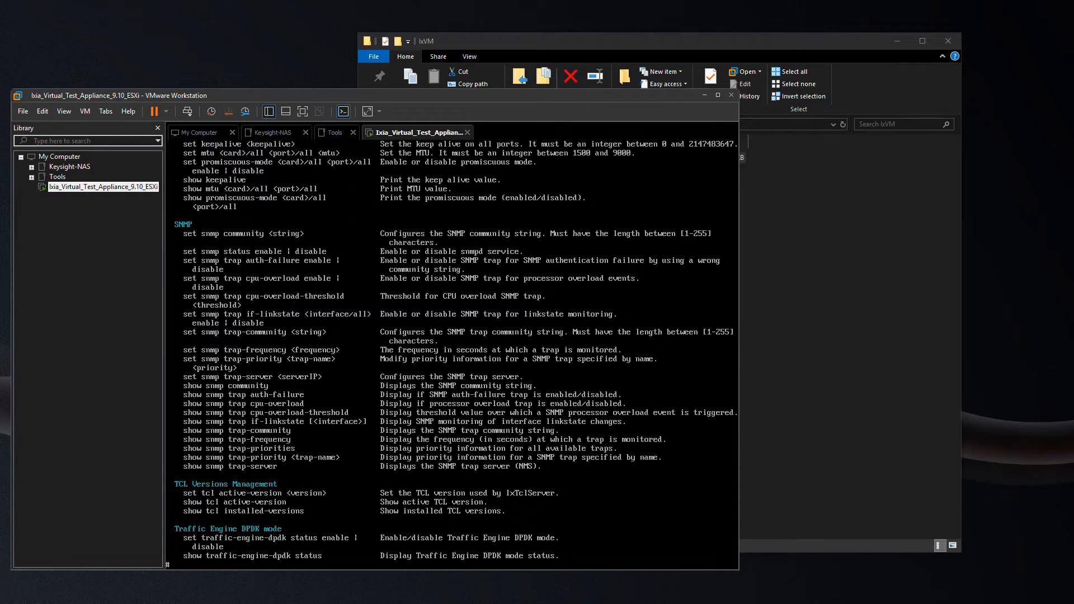
{"action": "type", "text": "set ip eth0 10.10.0.215 255.255.0.0 10"}
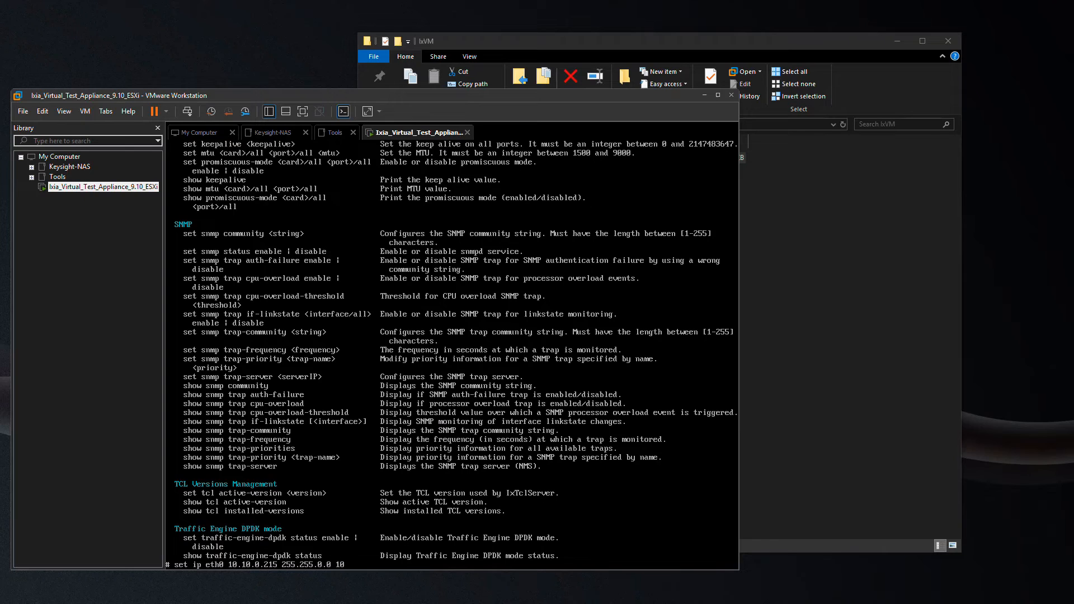
{"action": "type", "text": ".10.0.1"}
Apply eth0 IP 10.10.0.215, mask 255.255.0.0, gateway 10.10.0.1, then reboot the appliance confirming yes.
{"action": "key", "text": "Return"}
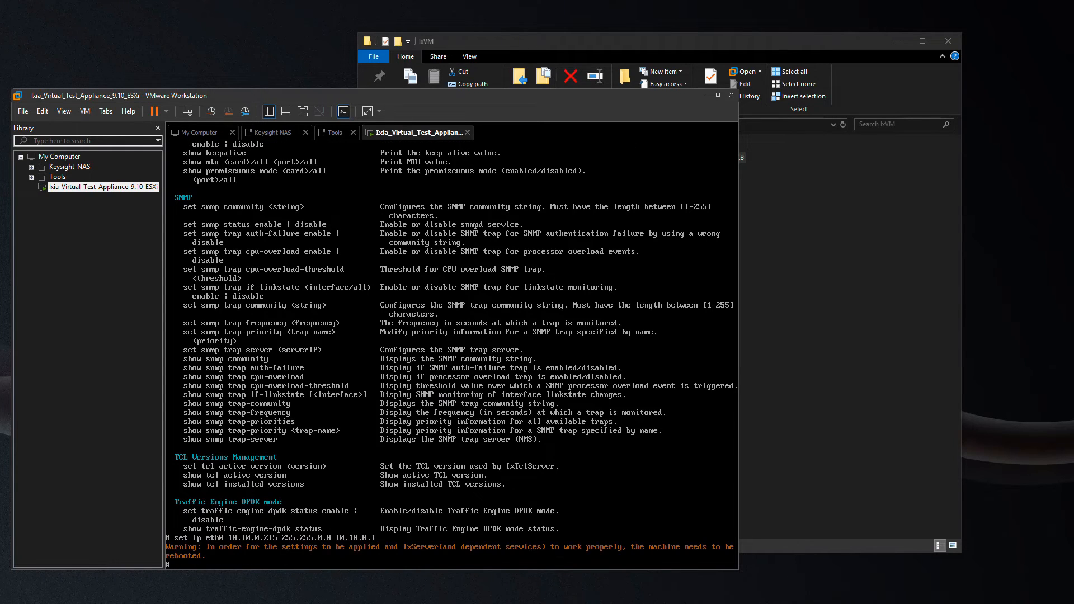
{"action": "type", "text": "reboot machine"}
{"action": "key", "text": "Return"}
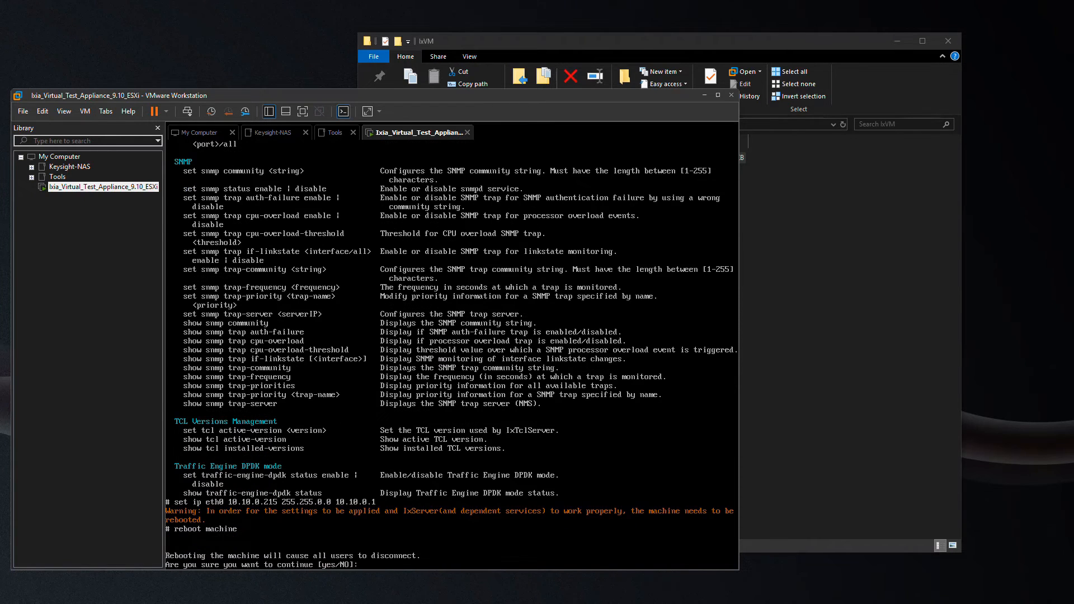
{"action": "type", "text": "yes"}
{"action": "key", "text": "Return"}
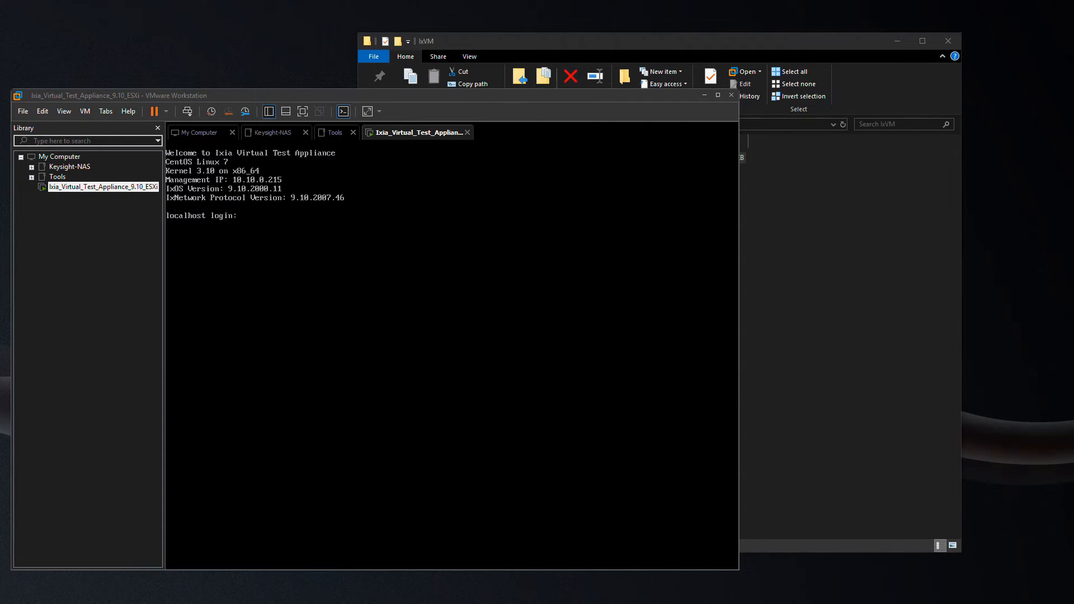
{"action": "left_click", "coordinate": [344, 311]}
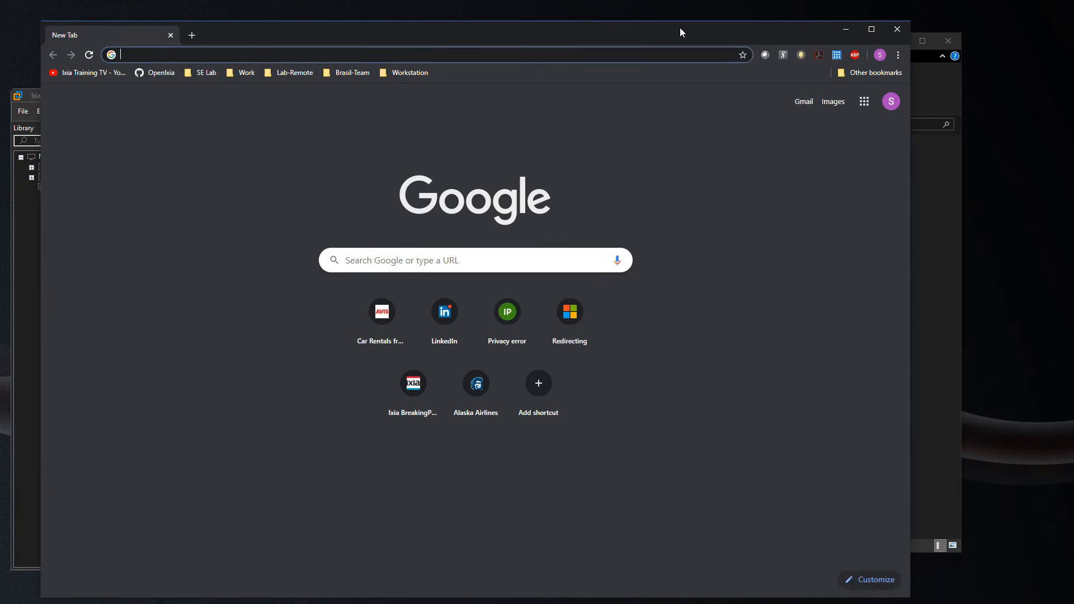
Load 10.10.0.215 in Chrome and proceed past the certificate warning.
{"action": "left_click_drag", "start_coordinate": [680, 28], "coordinate": [754, 25]}
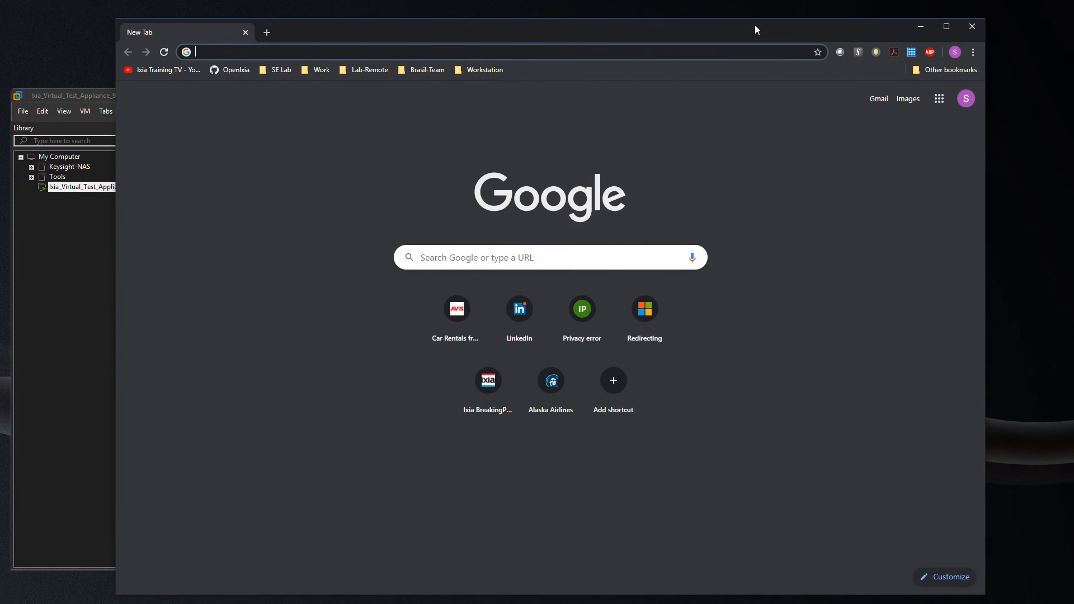
{"action": "type", "text": "10.10.0.215"}
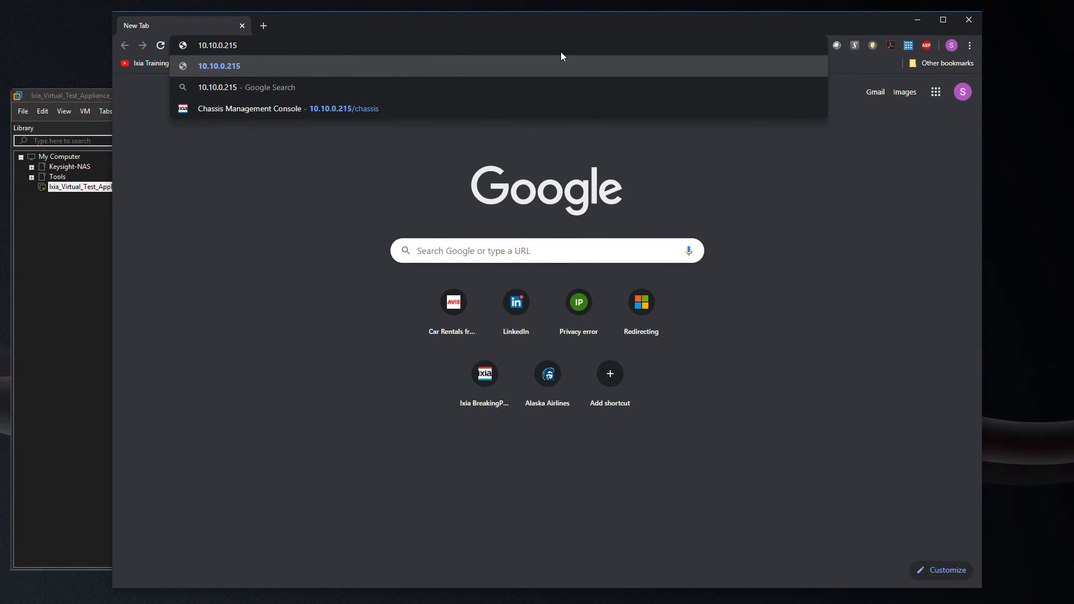
{"action": "key", "text": "Return"}
{"action": "left_click", "coordinate": [406, 351]}
{"action": "left_click", "coordinate": [403, 432]}
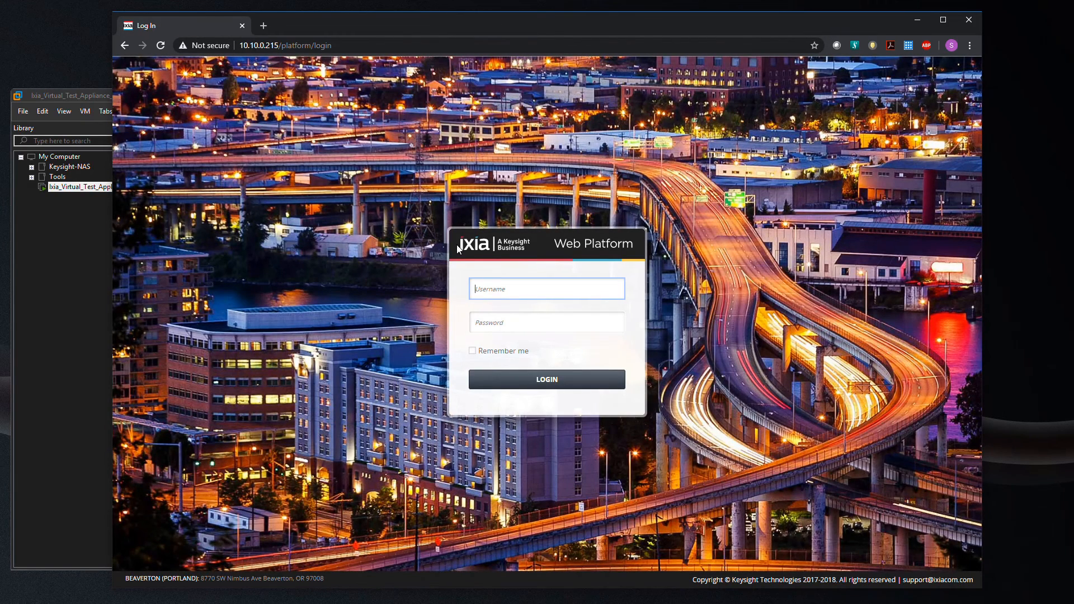
Sign in to Ixia Web Platform with the admin username and password.
{"action": "type", "text": "admin"}
{"action": "key", "text": "Tab"}
{"action": "type", "text": "admin"}
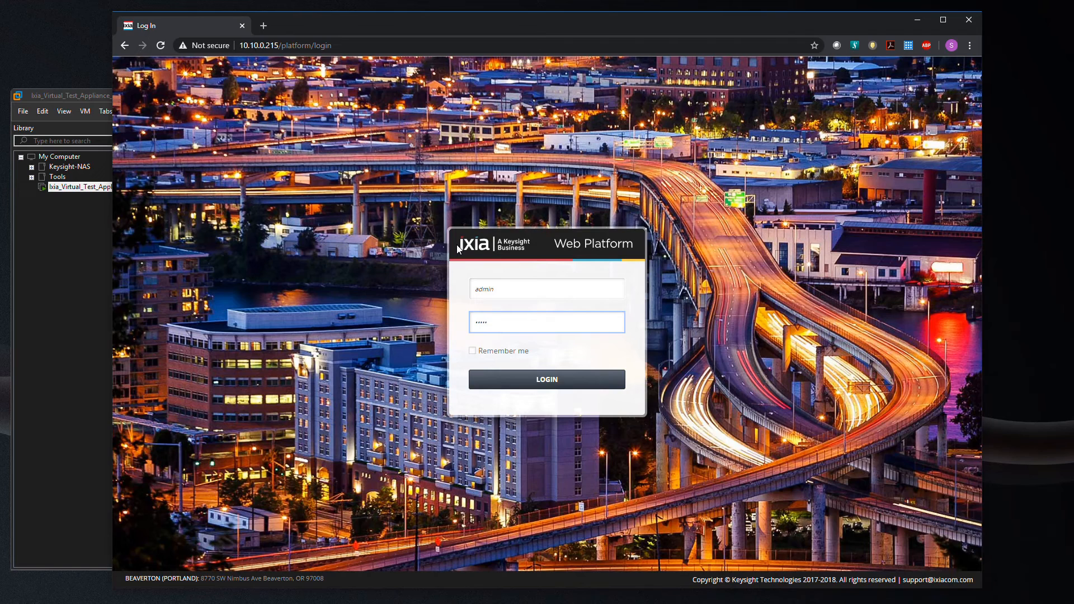
{"action": "key", "text": "Return"}
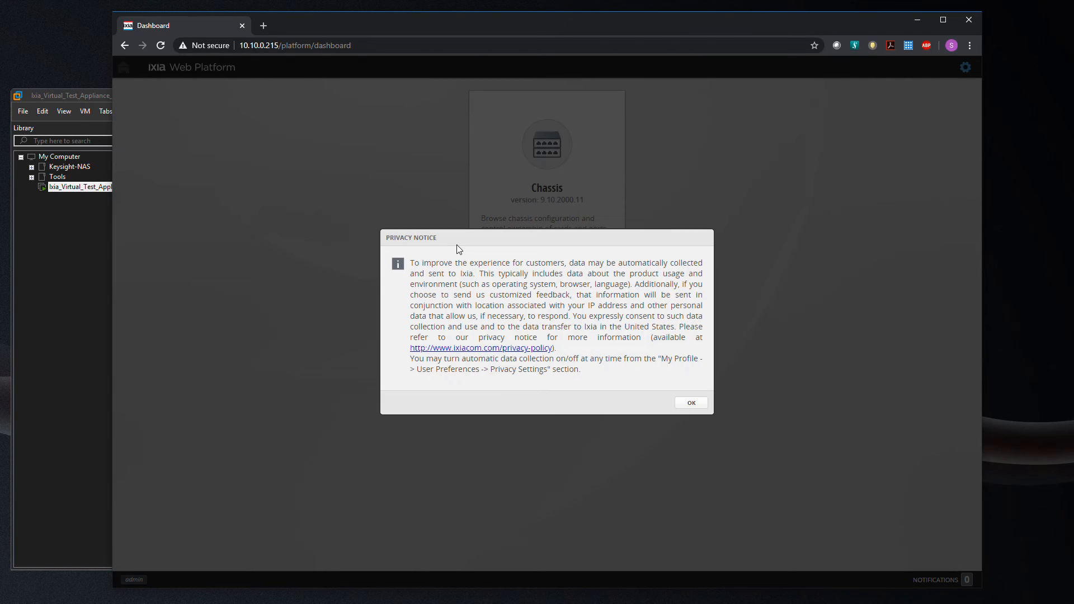
Dismiss the privacy notice, review the Chassis overview's two-port Virtual Load Module, and return home.
{"action": "left_click", "coordinate": [693, 405]}
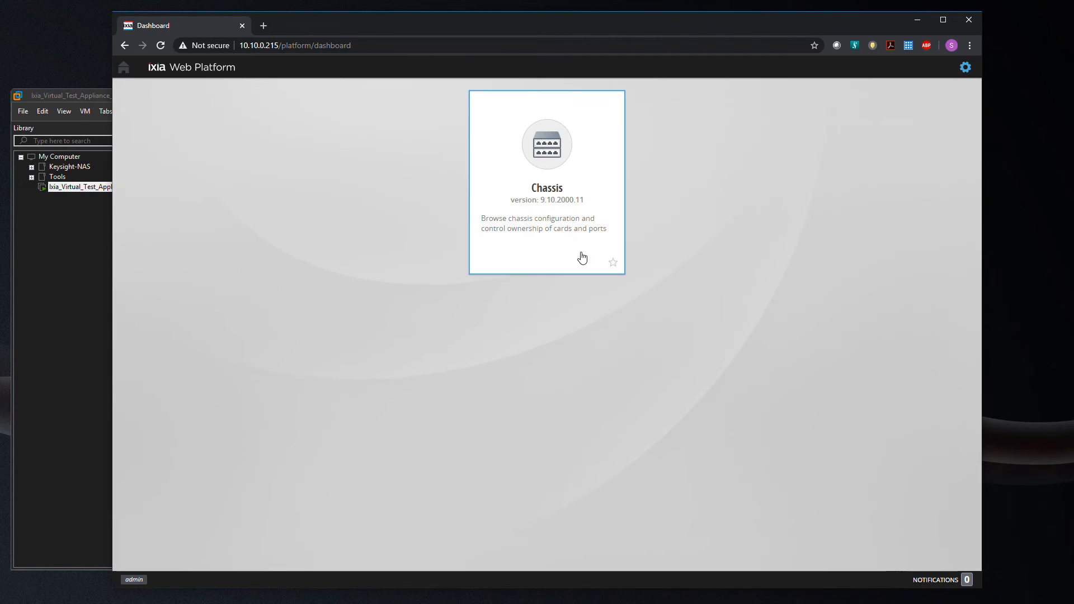
{"action": "left_click", "coordinate": [536, 166]}
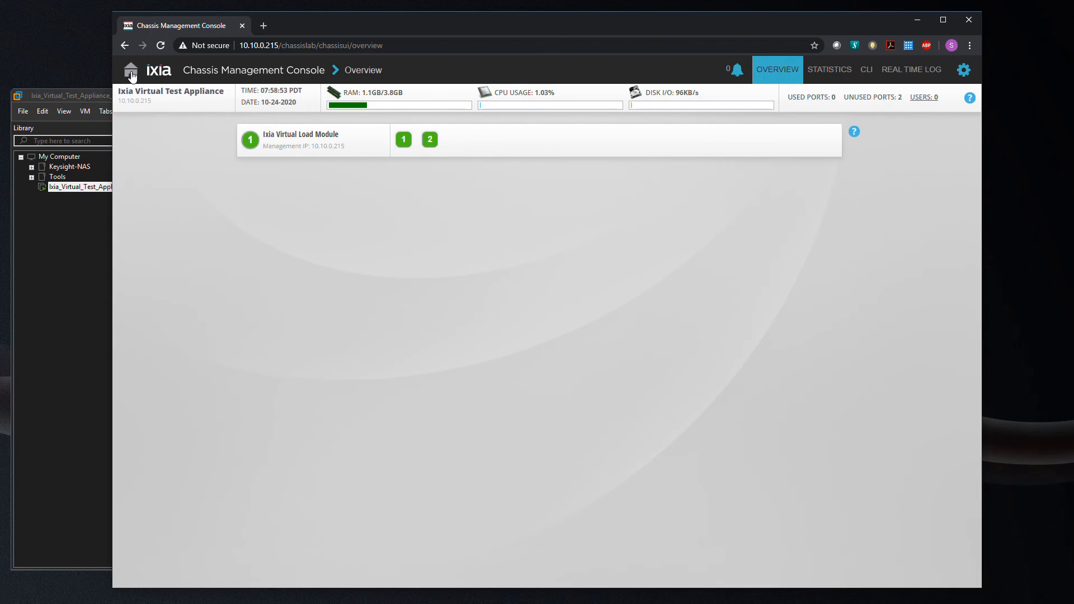
{"action": "left_click", "coordinate": [132, 77]}
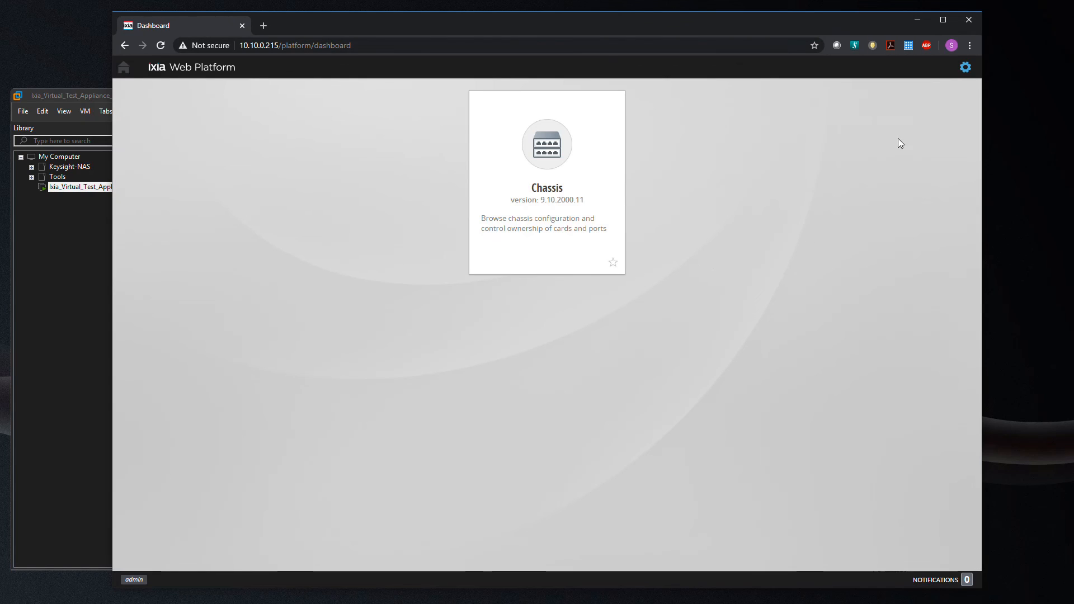
Open Administration > System settings and view the License Manager.
{"action": "left_click", "coordinate": [968, 72]}
{"action": "mouse_move", "coordinate": [951, 92]}
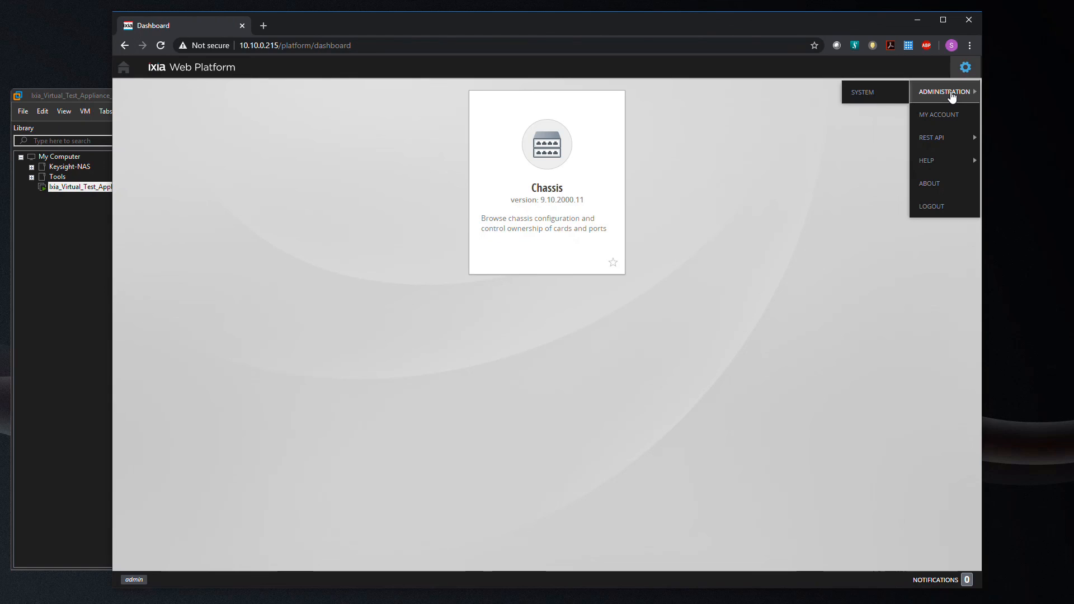
{"action": "left_click", "coordinate": [863, 94]}
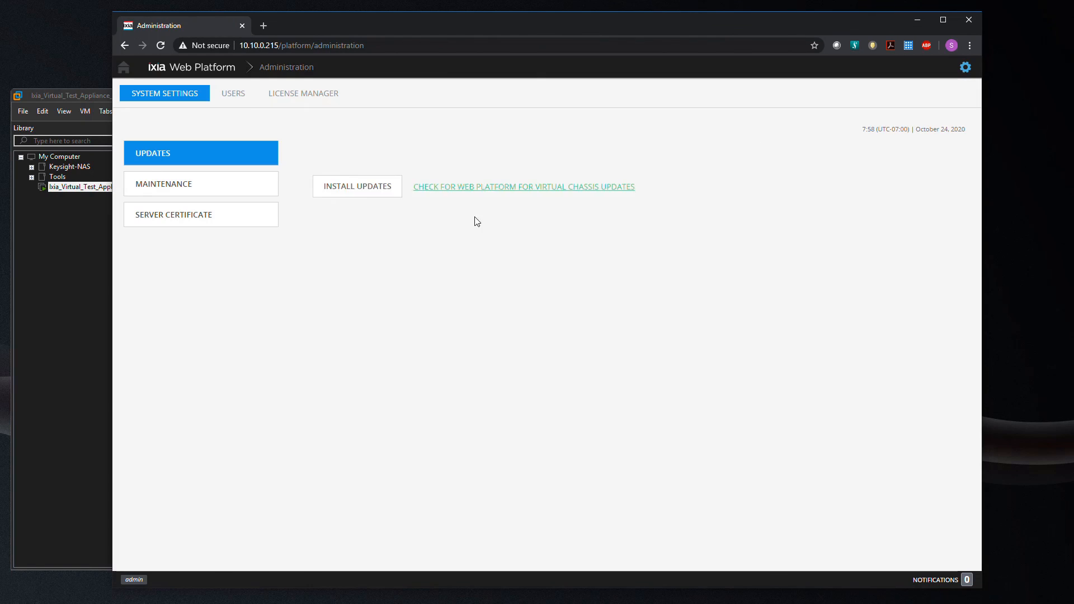
{"action": "left_click", "coordinate": [322, 101]}
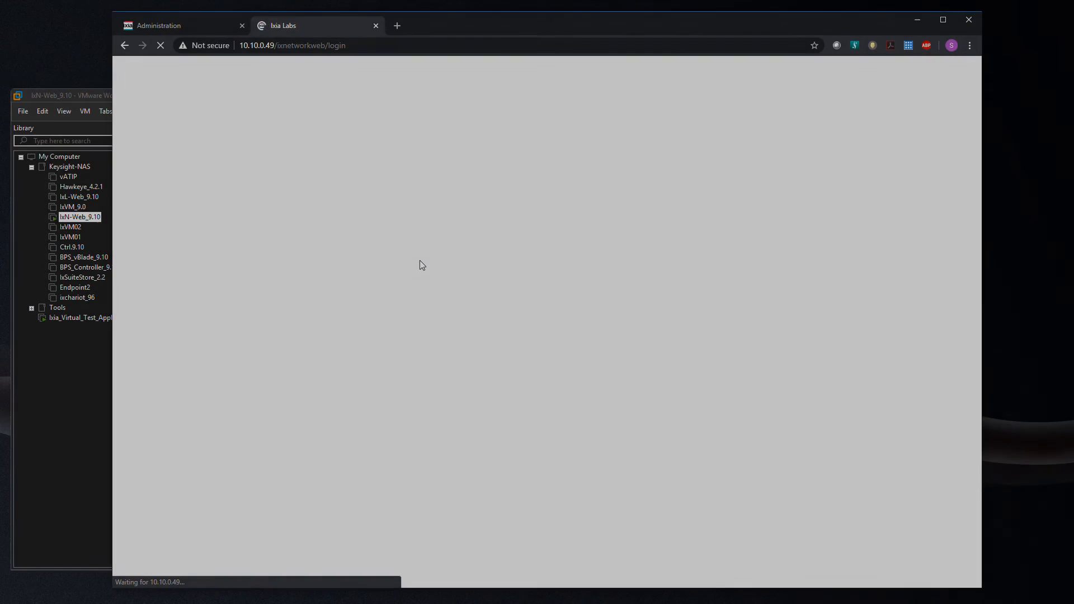
Log in to IxNetwork Web at 10.10.0.49 with the admin credentials.
{"action": "type", "text": "admin"}
{"action": "key", "text": "Tab"}
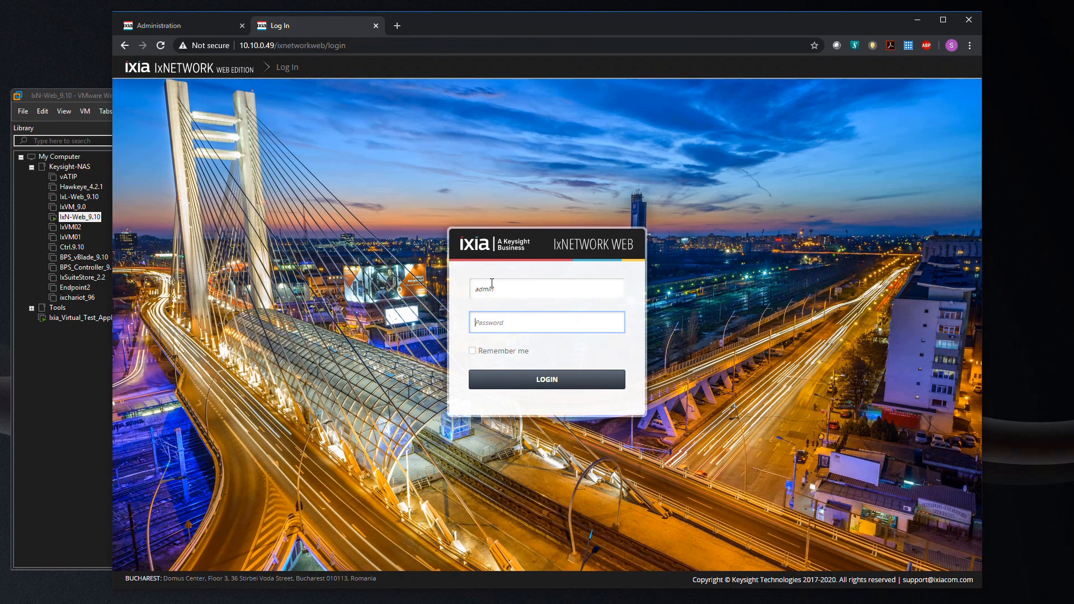
{"action": "type", "text": "admin"}
{"action": "key", "text": "Return"}
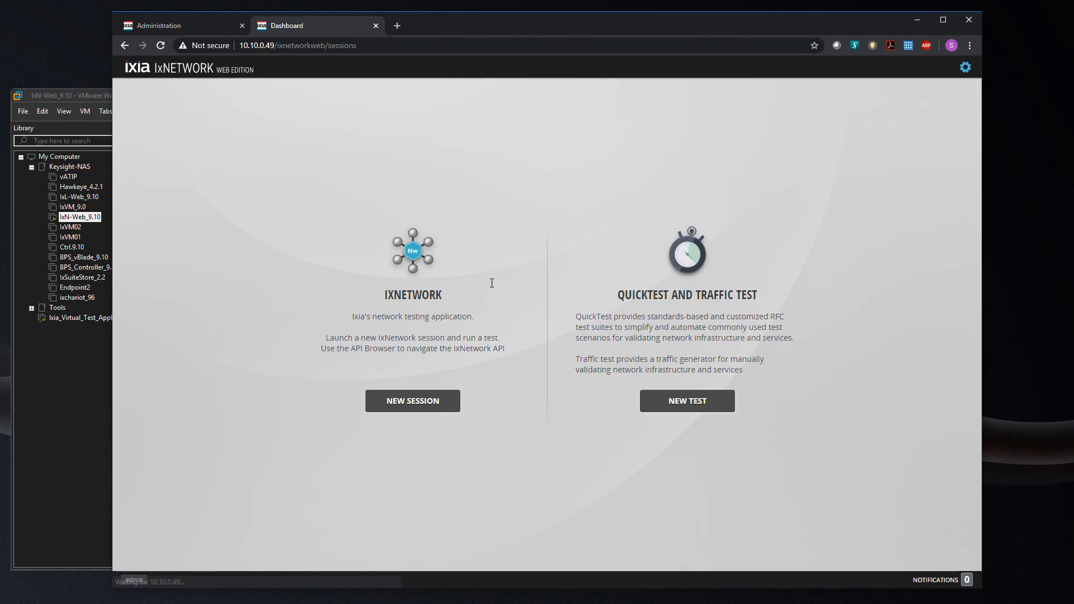